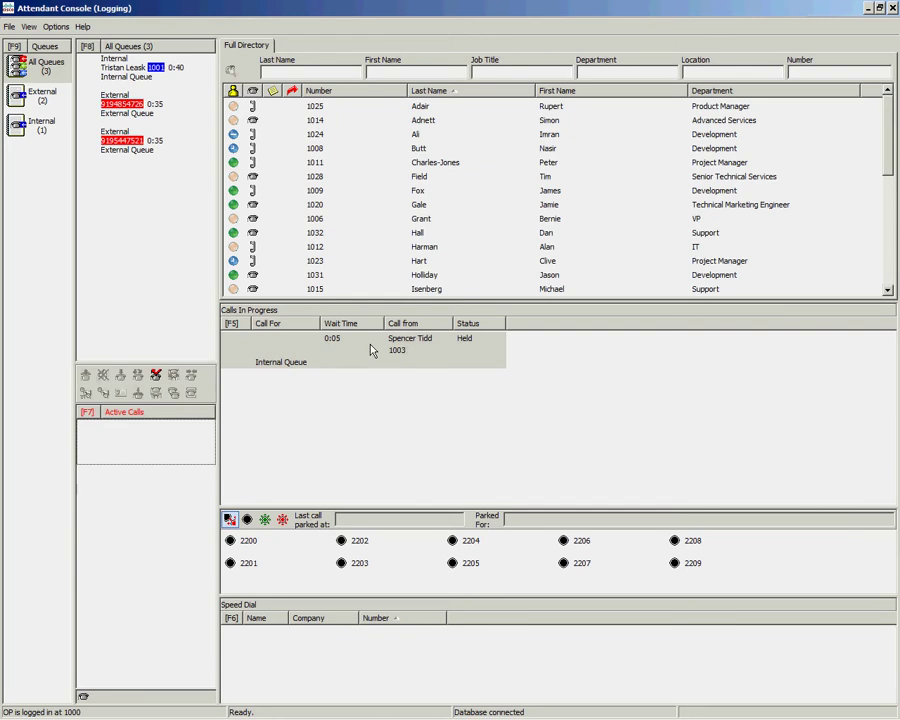
- Answer and end the next queued internal call, and retrieve the held internal call
key("Return")
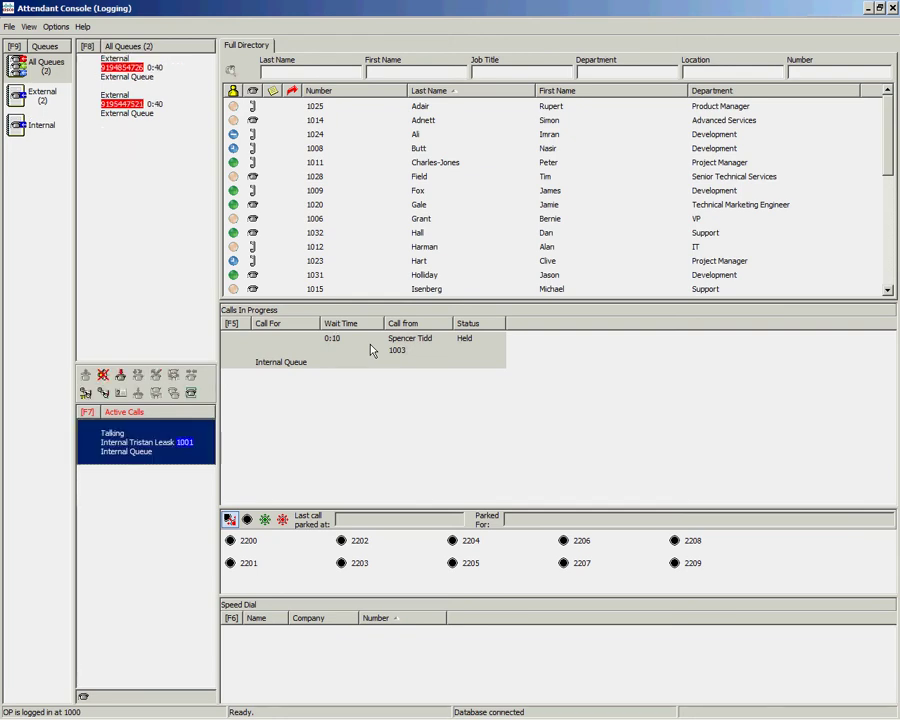
key("Return")
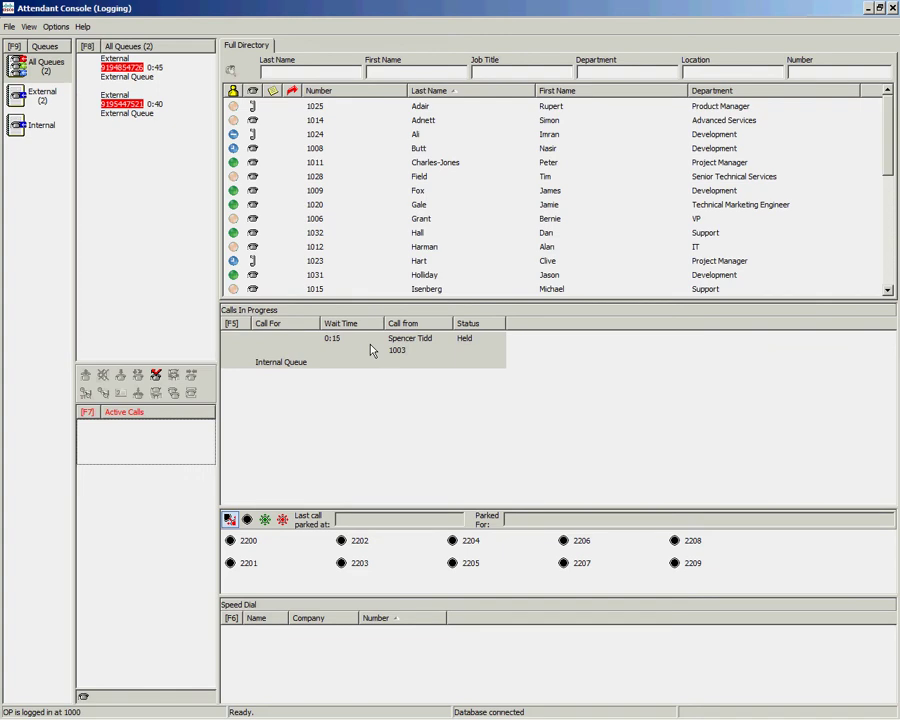
double_click(370, 349)
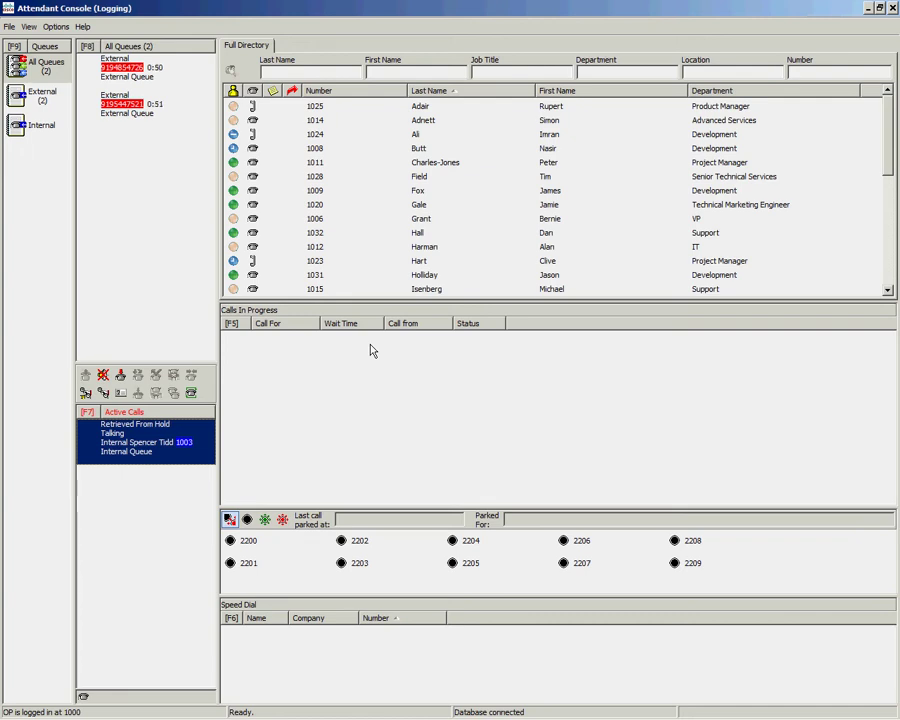
- Filter the directory by last names starting with g and put the active call on hold for the Technical Marketing Engineer
type("g")
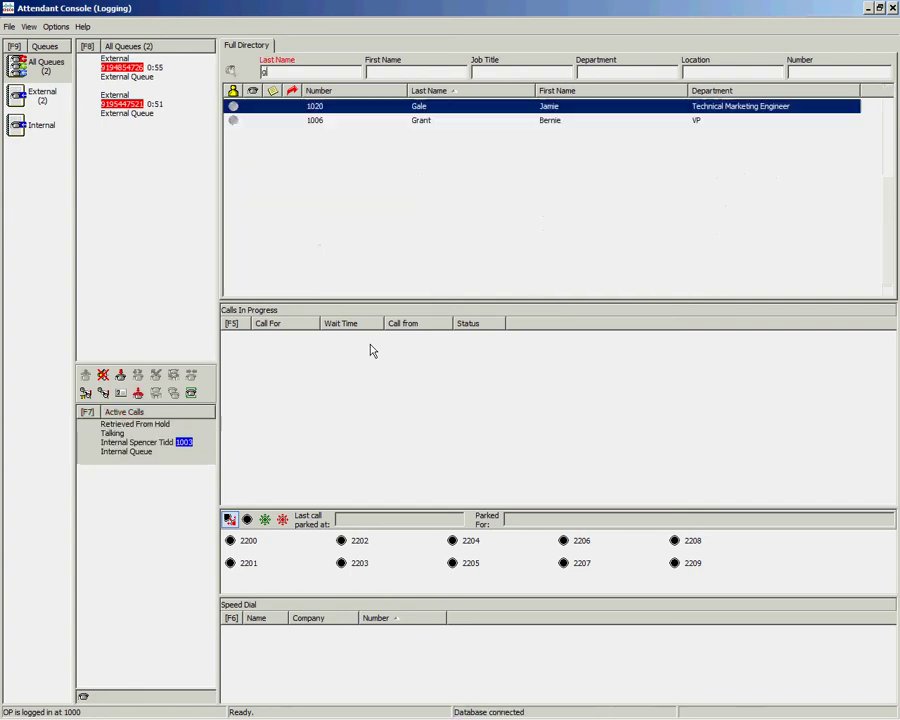
key("Down")
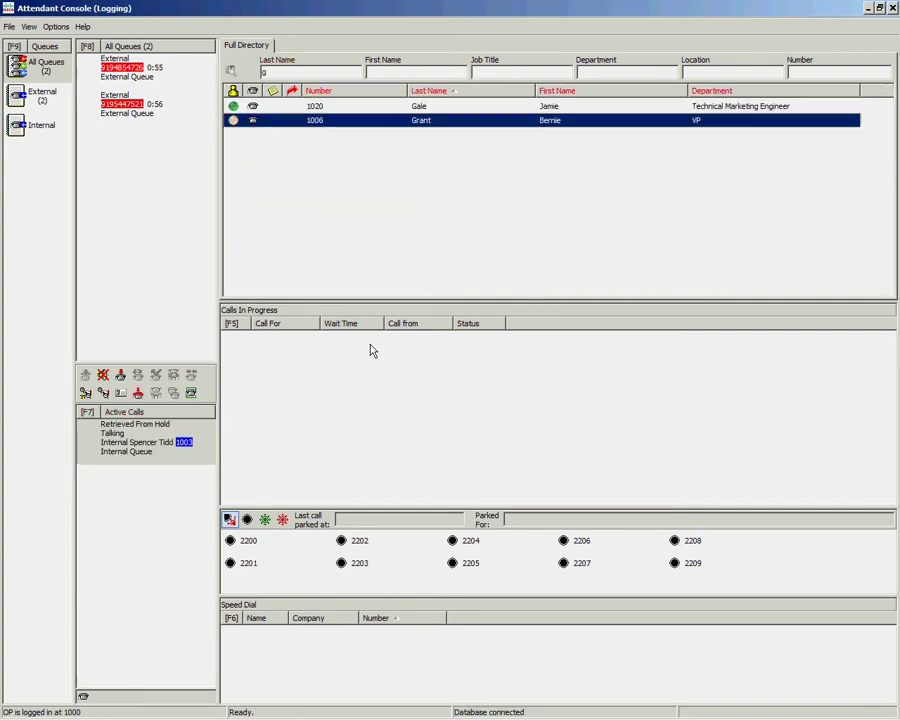
key("Up")
key("Down")
key("Up")
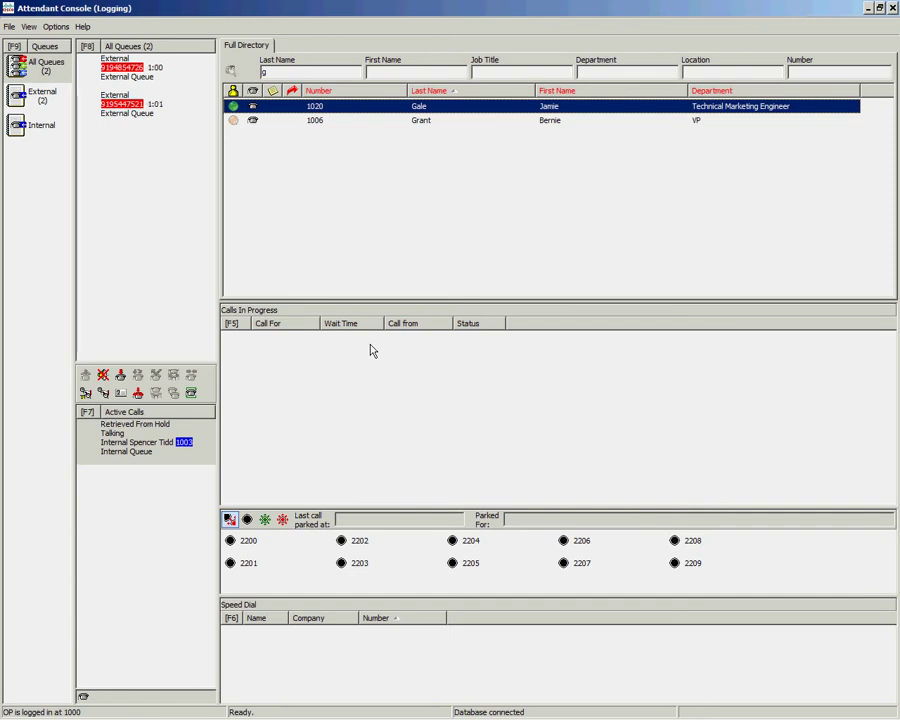
key("Return")
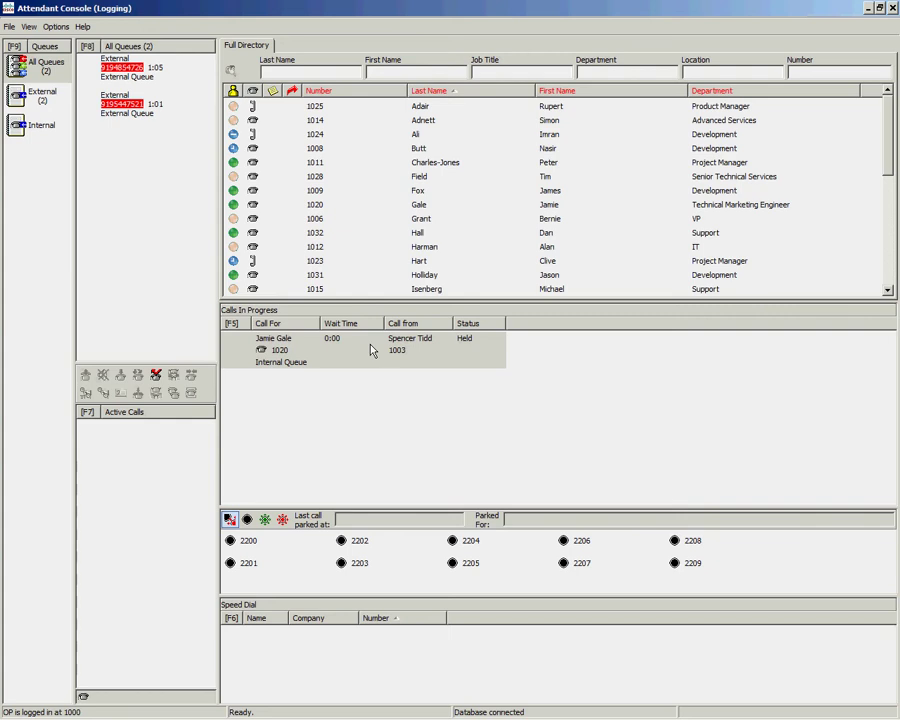
- Retrieve the internal call held for the Technical Marketing Engineer and end it
double_click(263, 357)
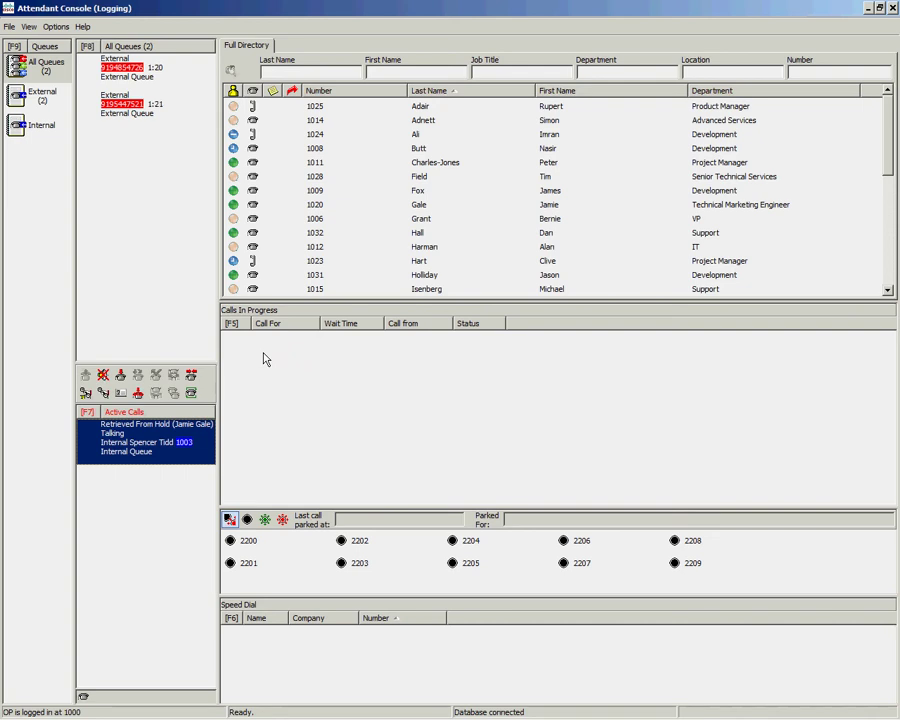
key("Return")
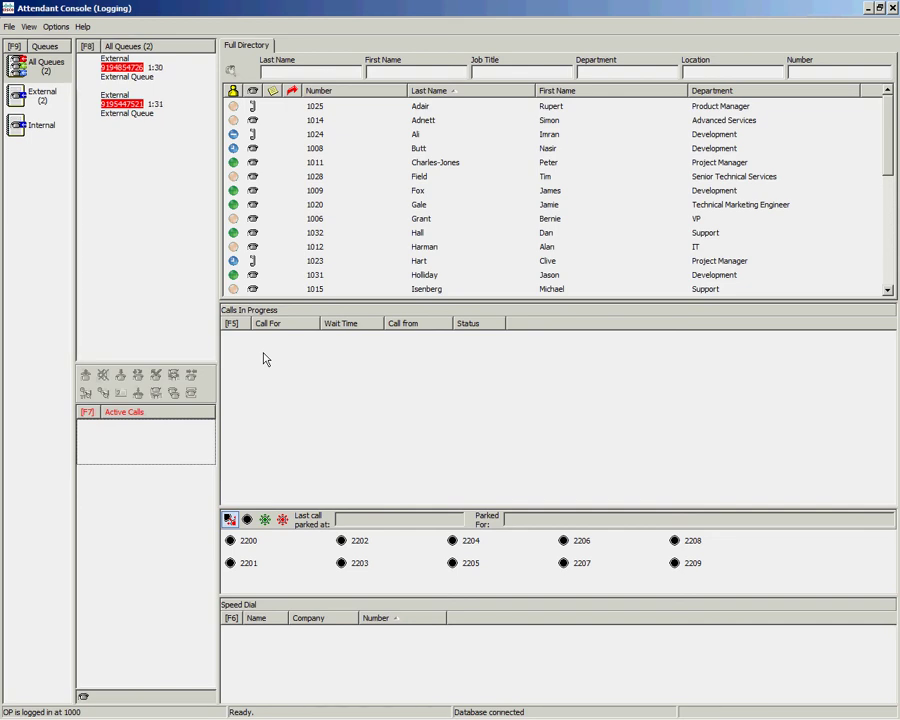
- Answer the next queued external call and put it on hold with the note "Call regarding contract"
key("Return")
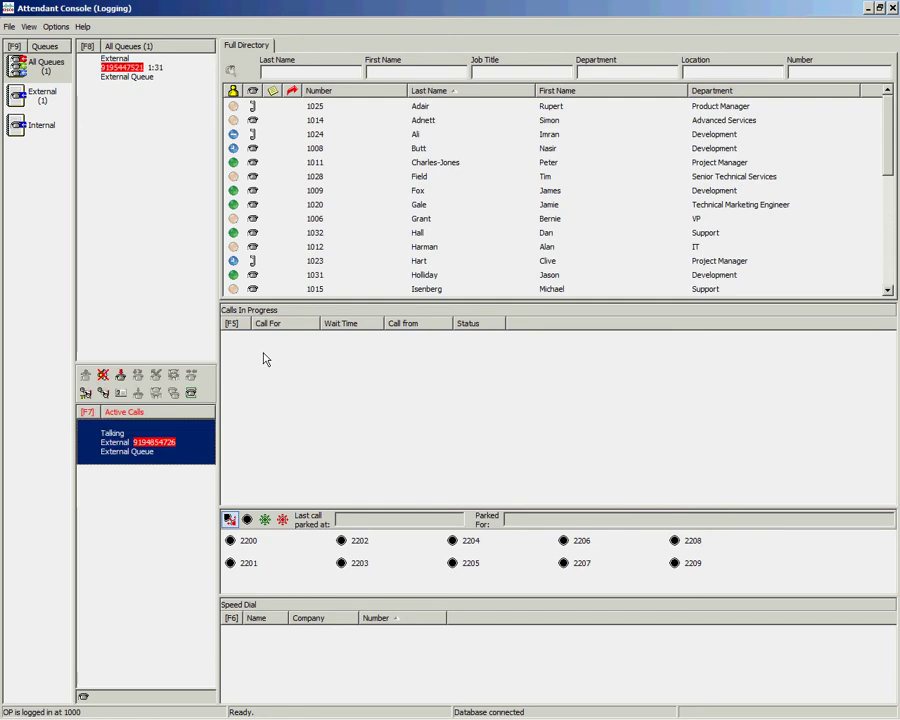
key("Page_Down")
type("Call")
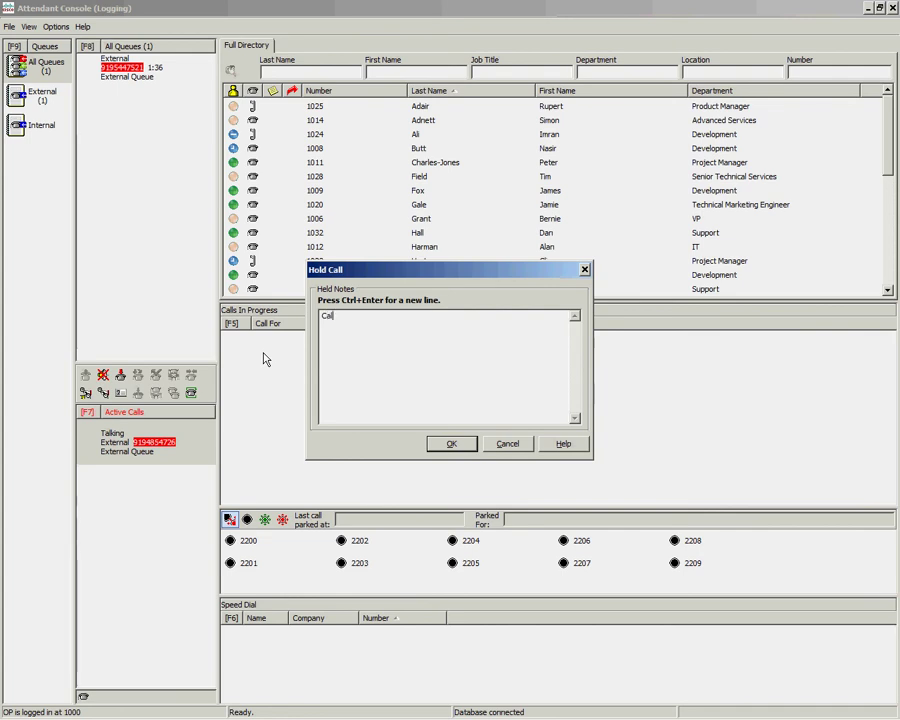
type(" regarding ")
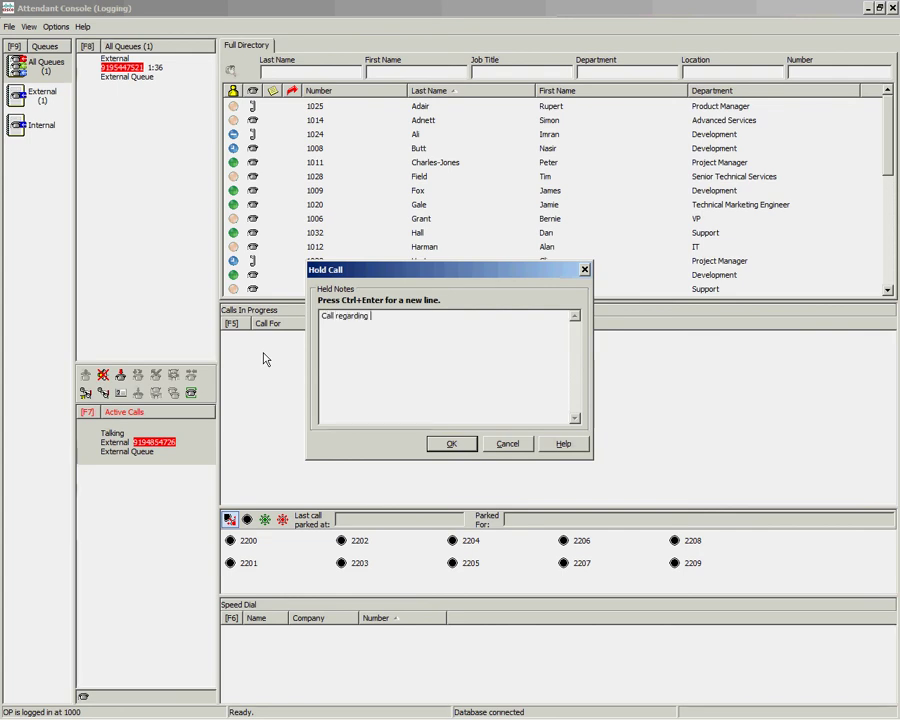
type("contract")
key("Return")
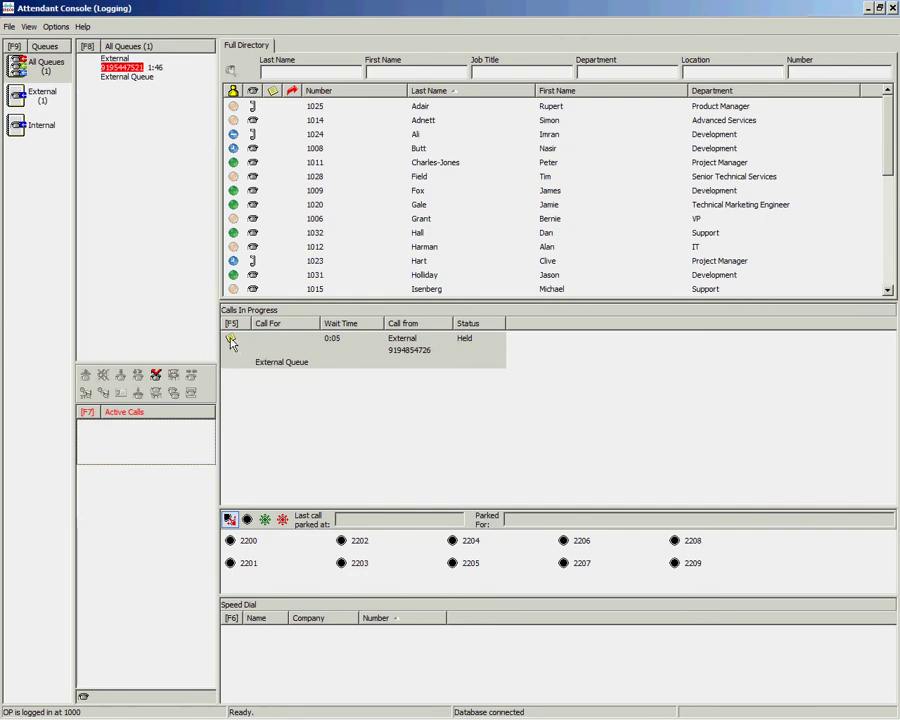
- Read the note on the held external call, and retrieve and end that call
mouse_move(231, 342)
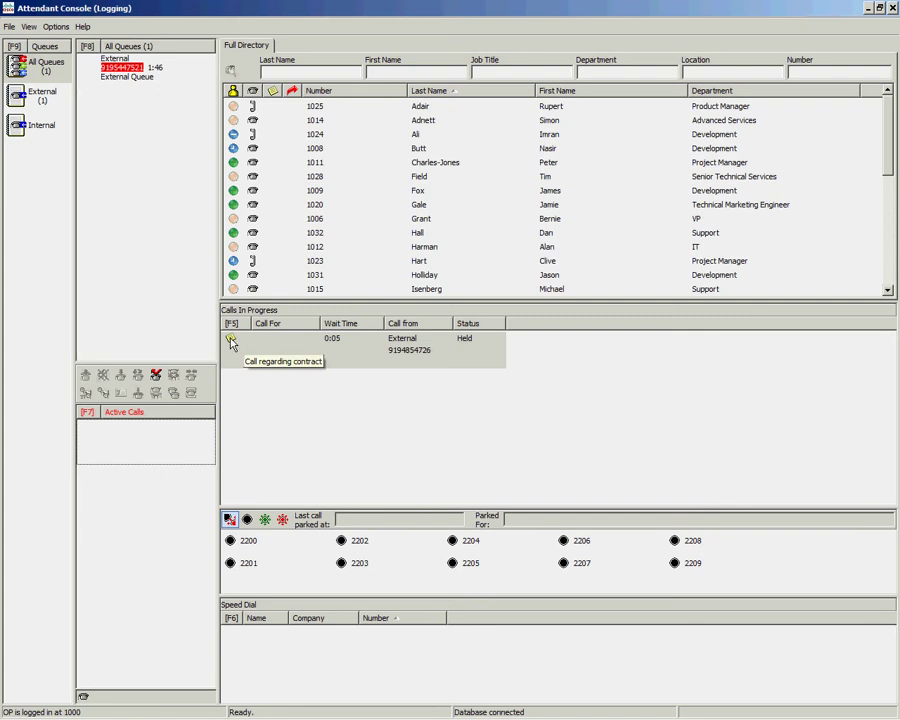
double_click(275, 371)
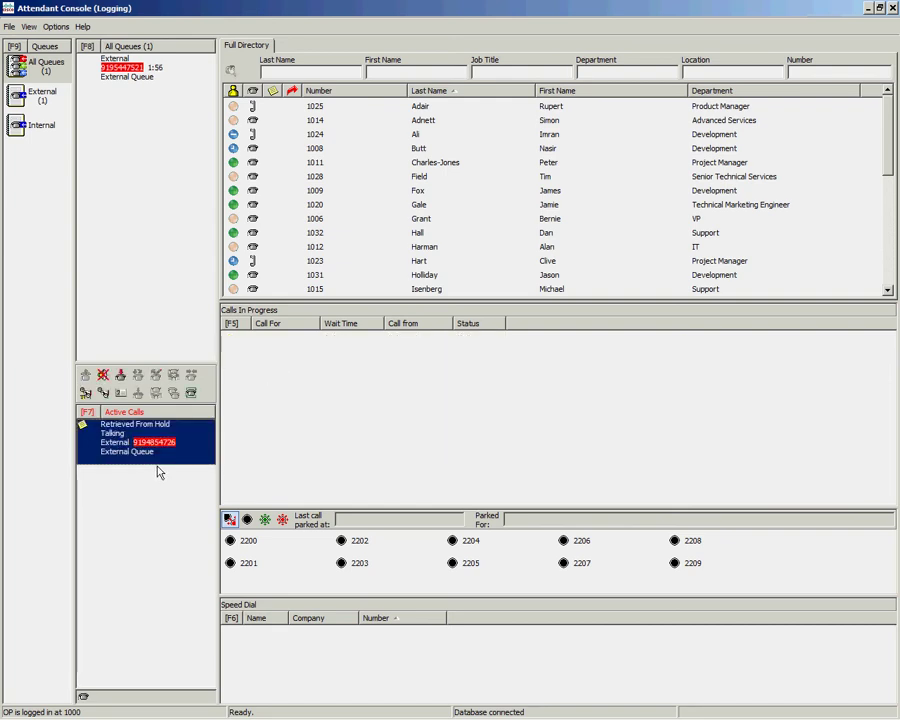
mouse_move(140, 462)
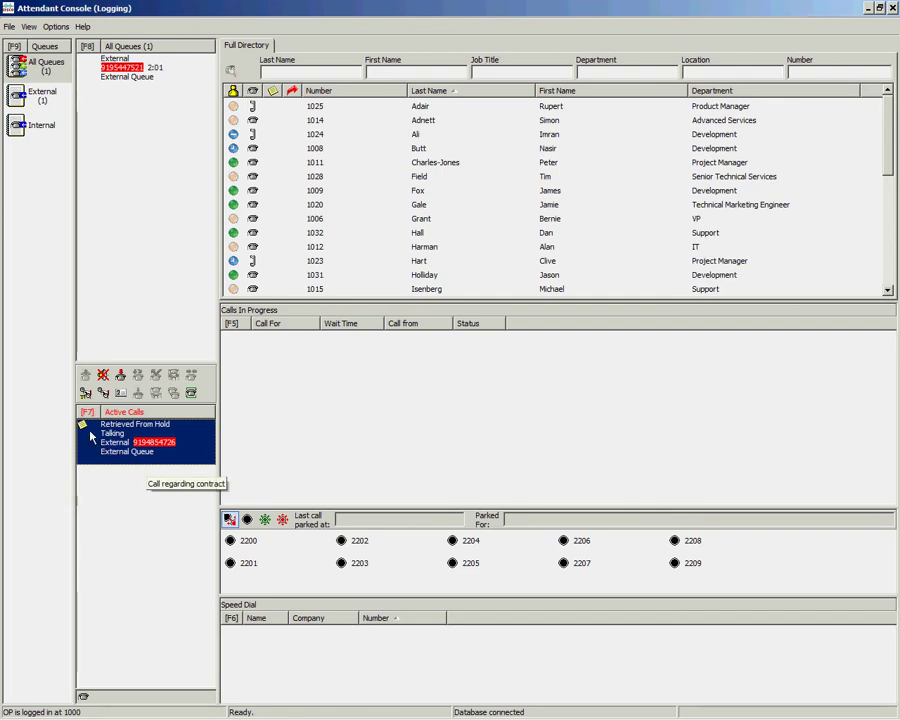
key("Return")
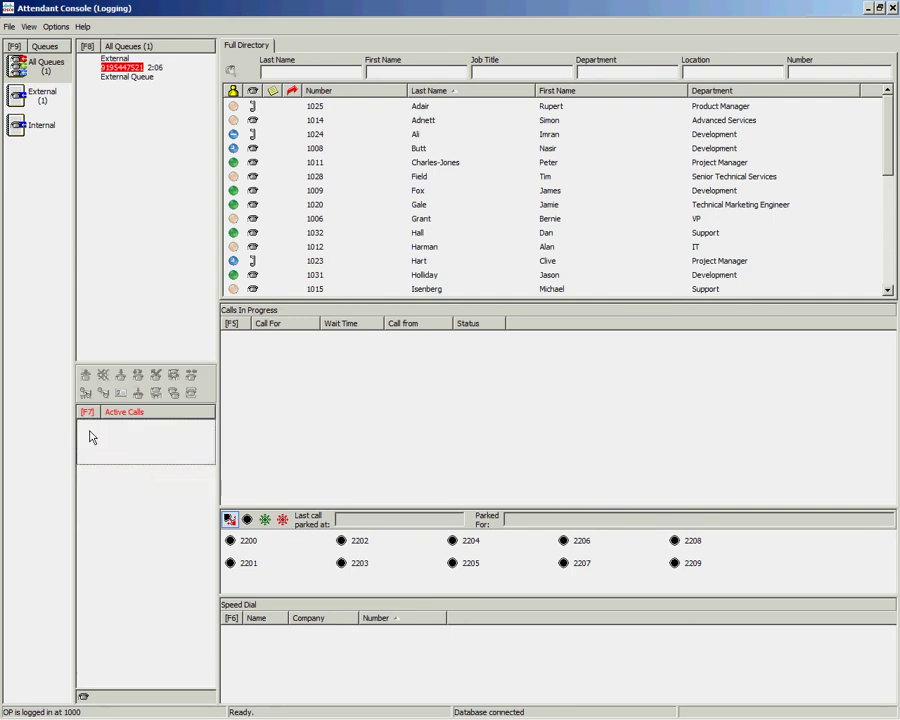
- Answer the remaining external call and select the Technical Marketing Engineer in the directory, filtered by last names starting with g
key("Return")
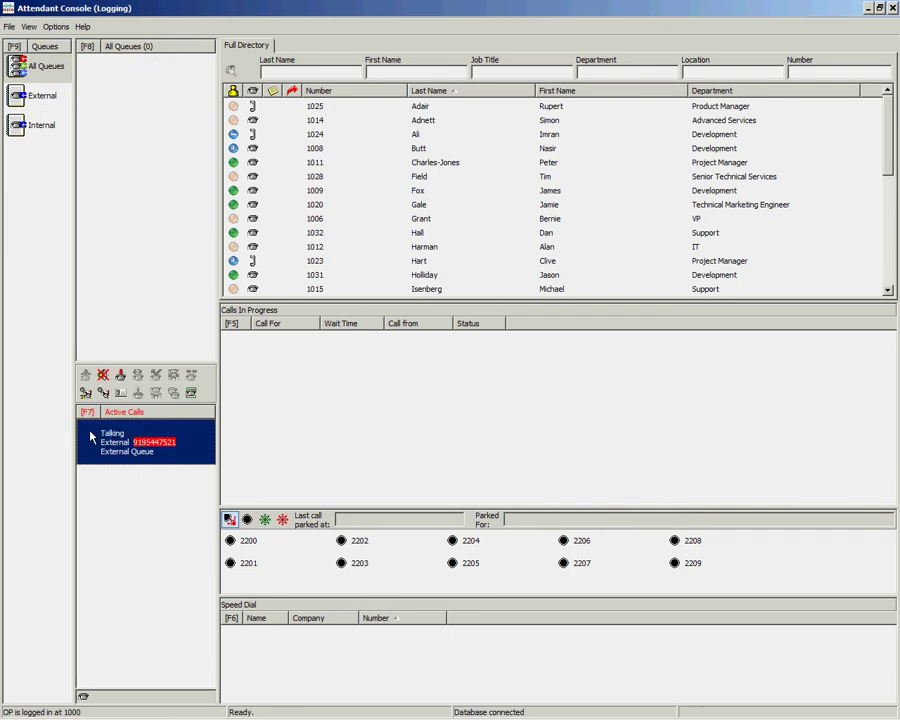
type("G")
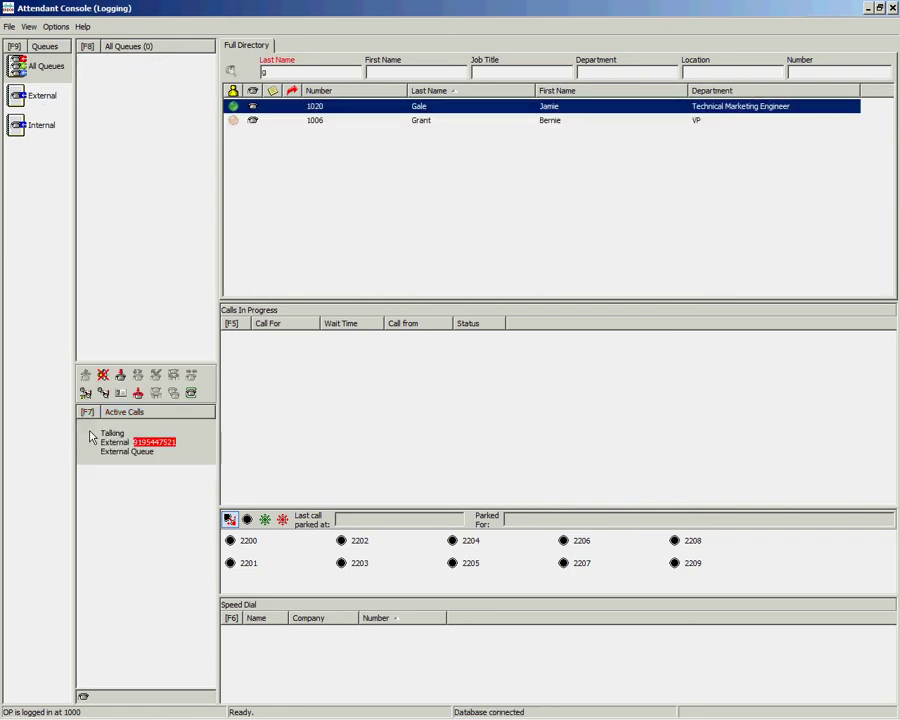
key("Down")
key("Up")
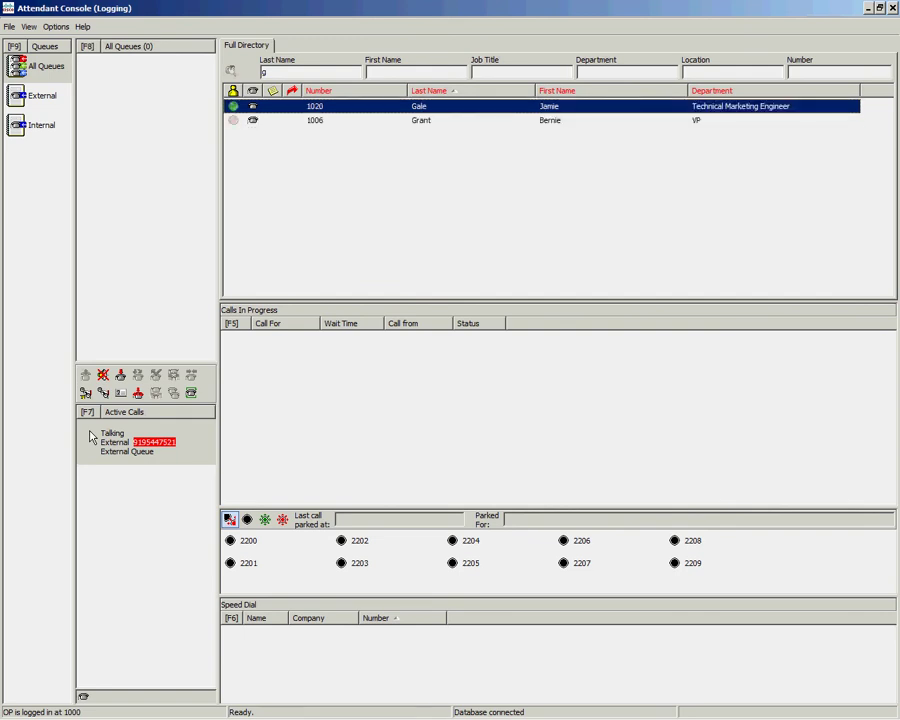
- Put the external call on hold for the selected contact with the note "Call regarding contract"
key("Page_Down")
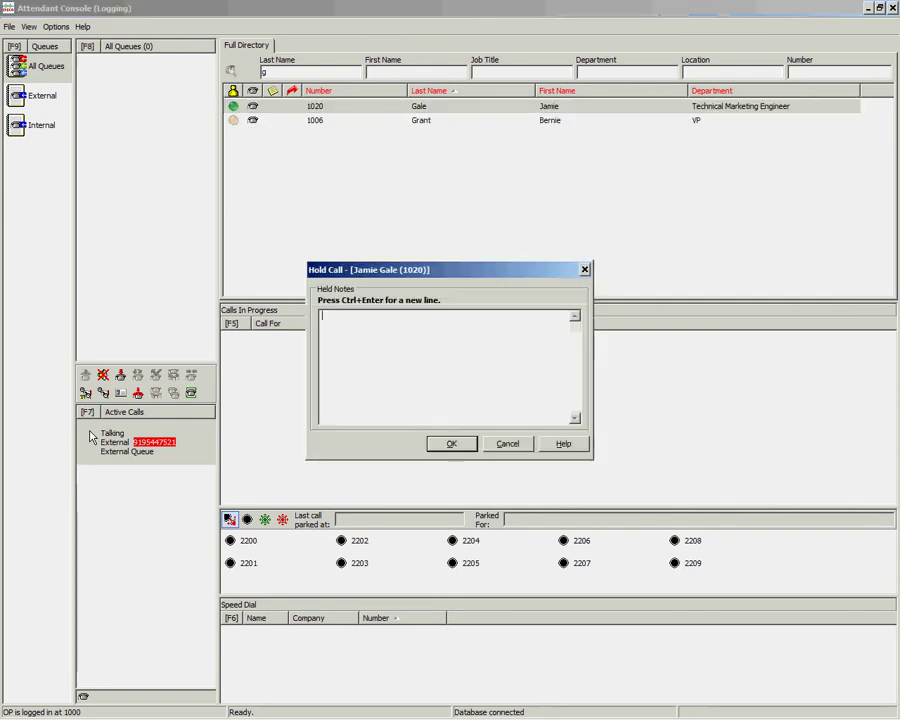
type("Call rega")
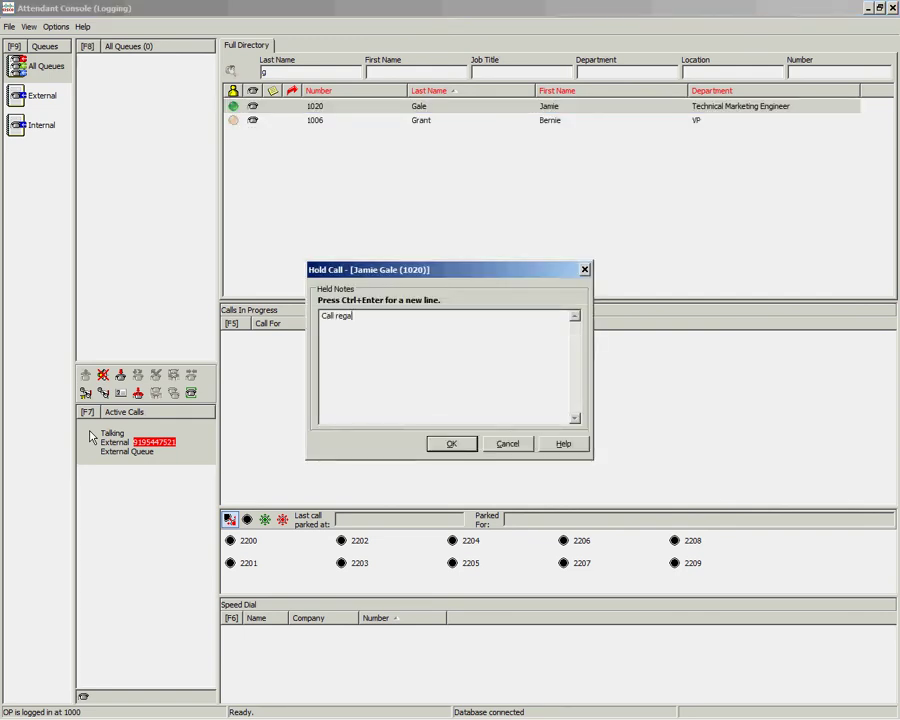
type("rding contract")
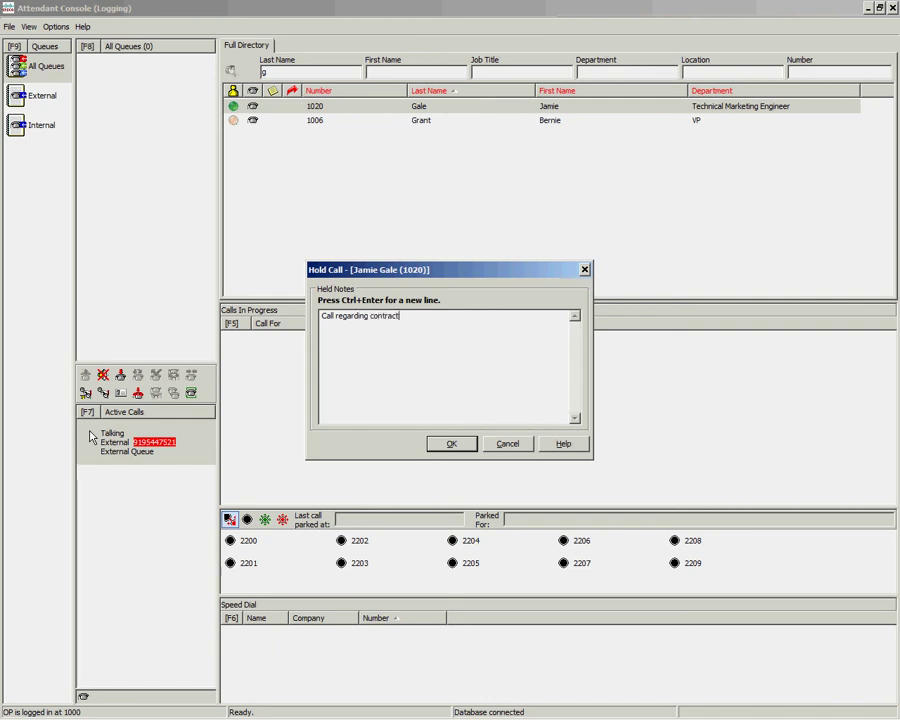
key("Return")
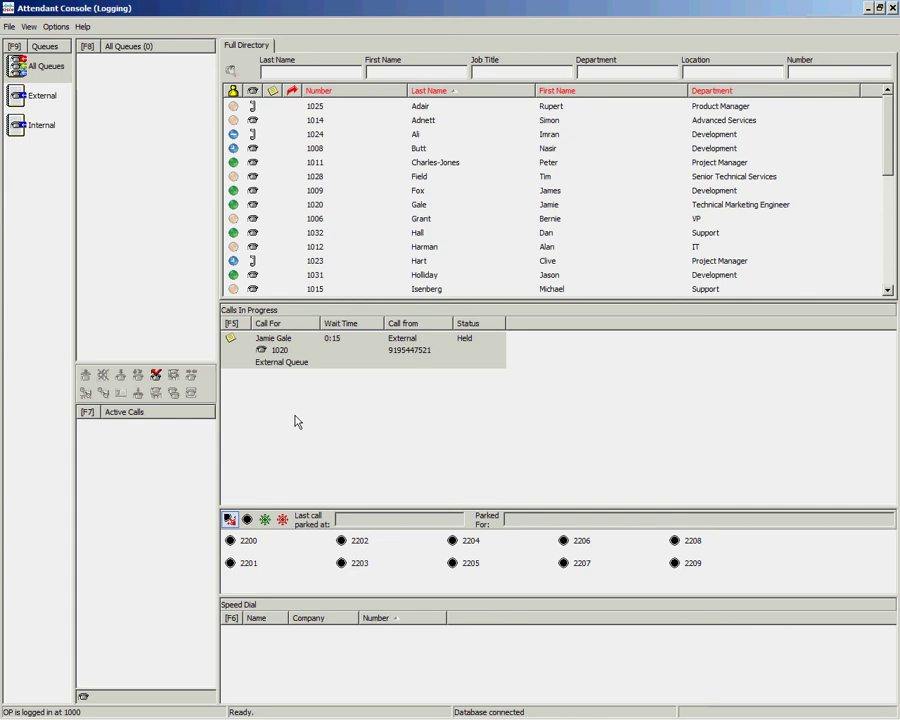
- Answer the first three queued calls, one internal and two external, putting each on hold
key("Page_Down")
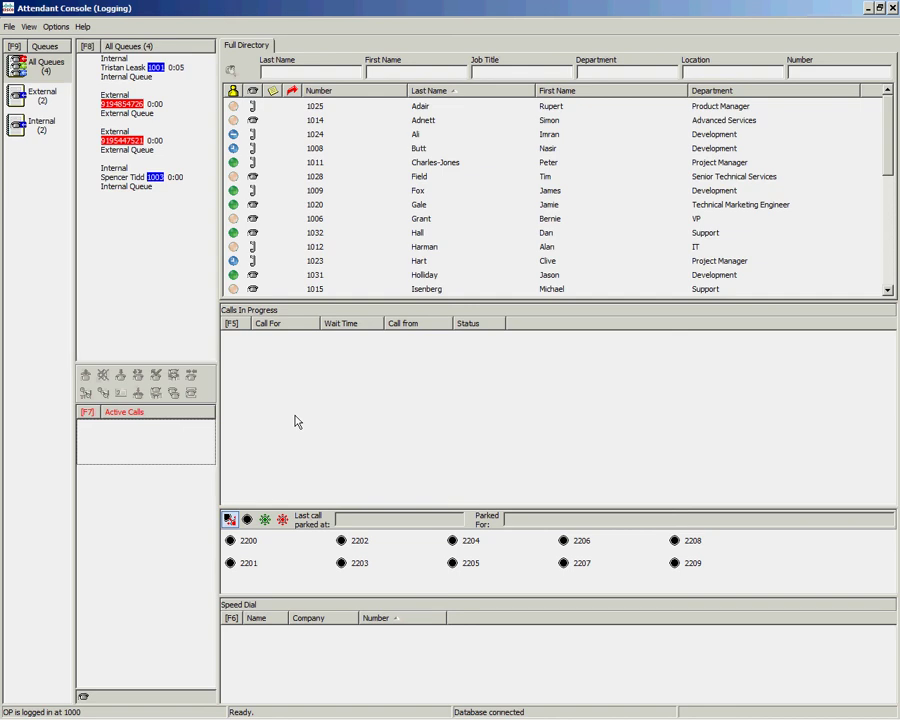
key("plus")
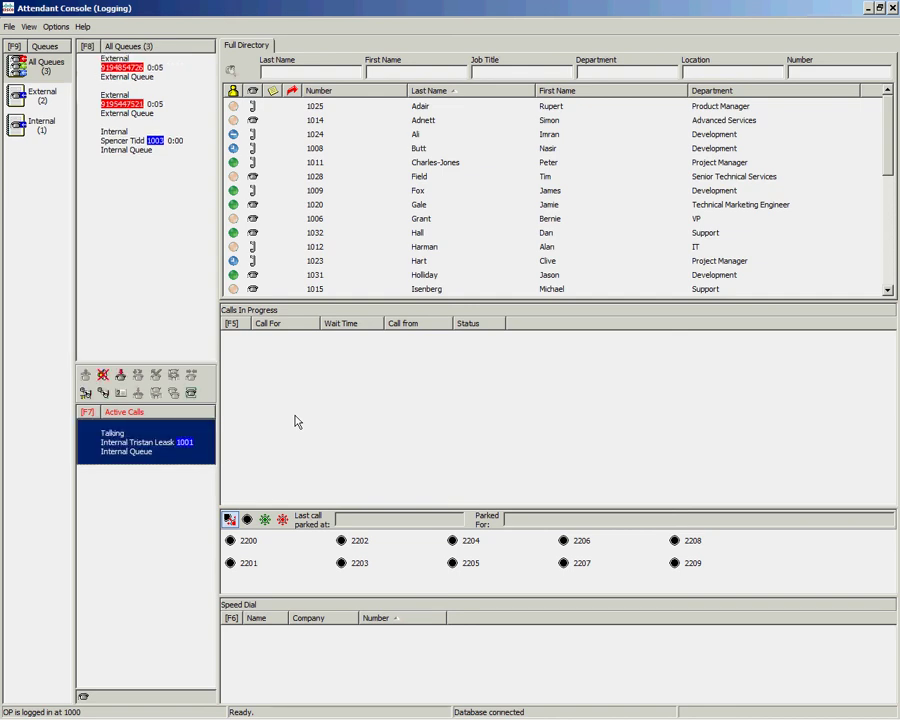
key("Page_Down")
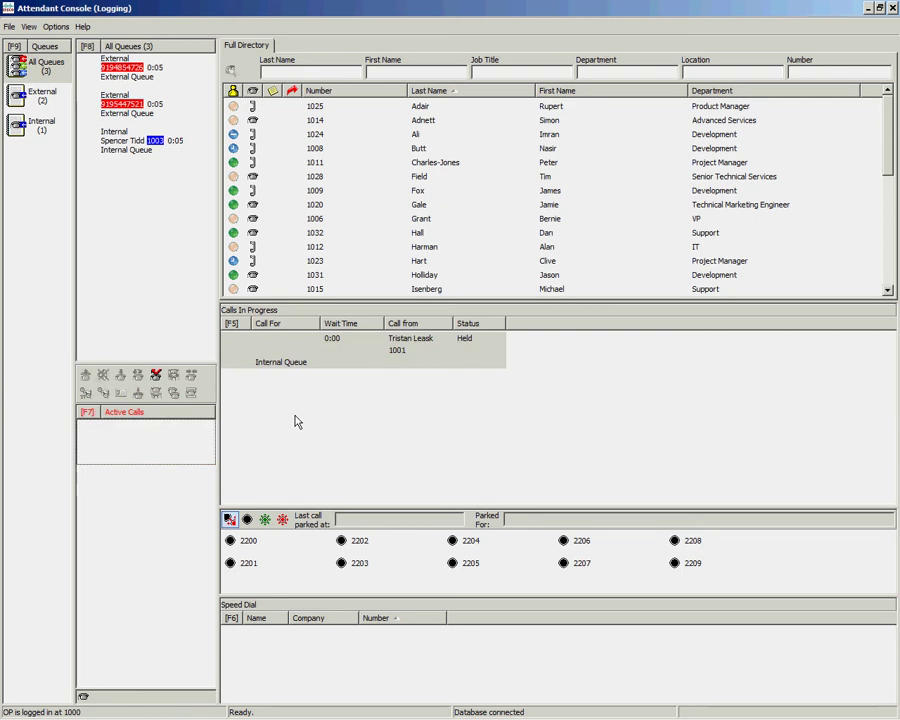
key("Return")
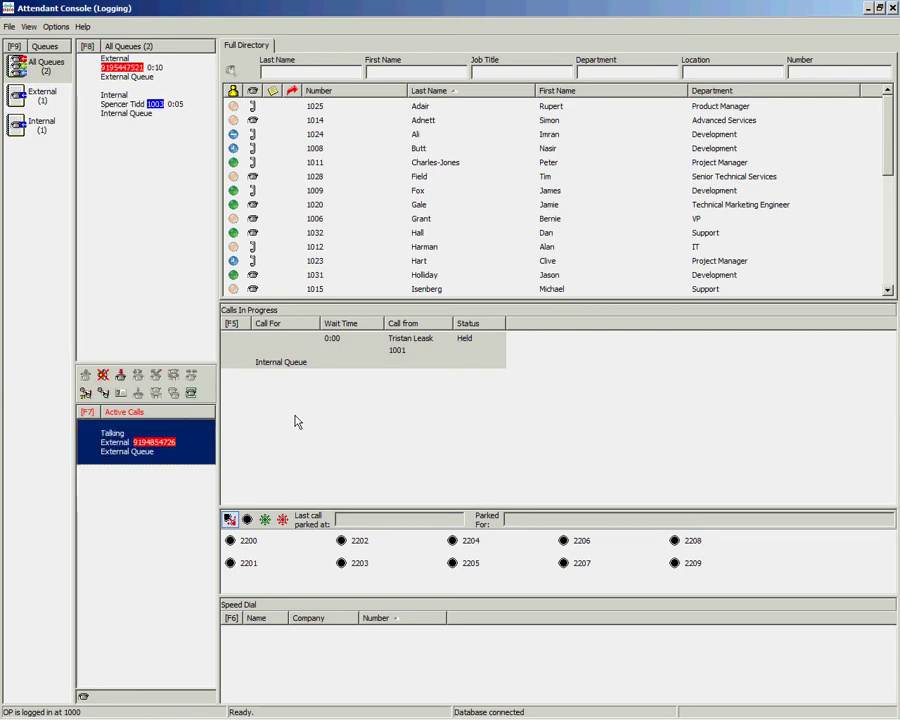
key("h")
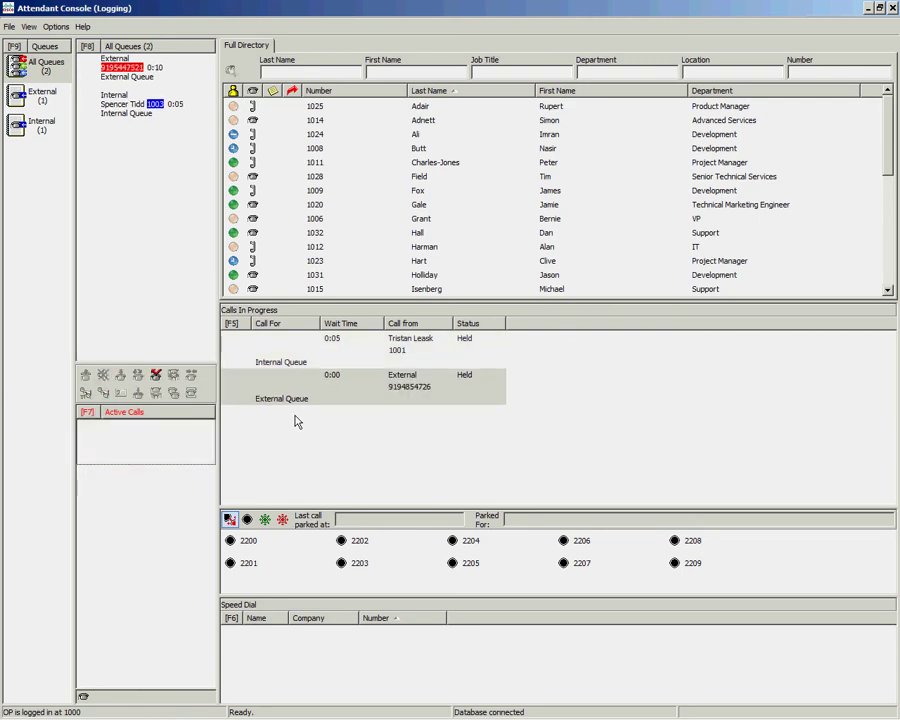
key("Return")
key("h")
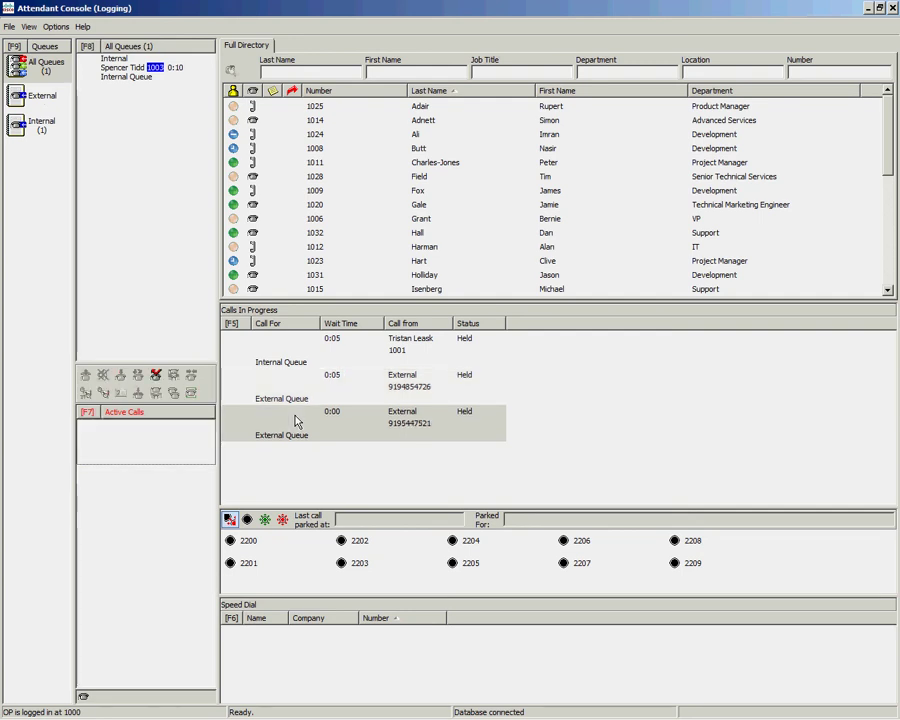
- Retrieve the second of the three held calls, the first external one, and end it
key("F5")
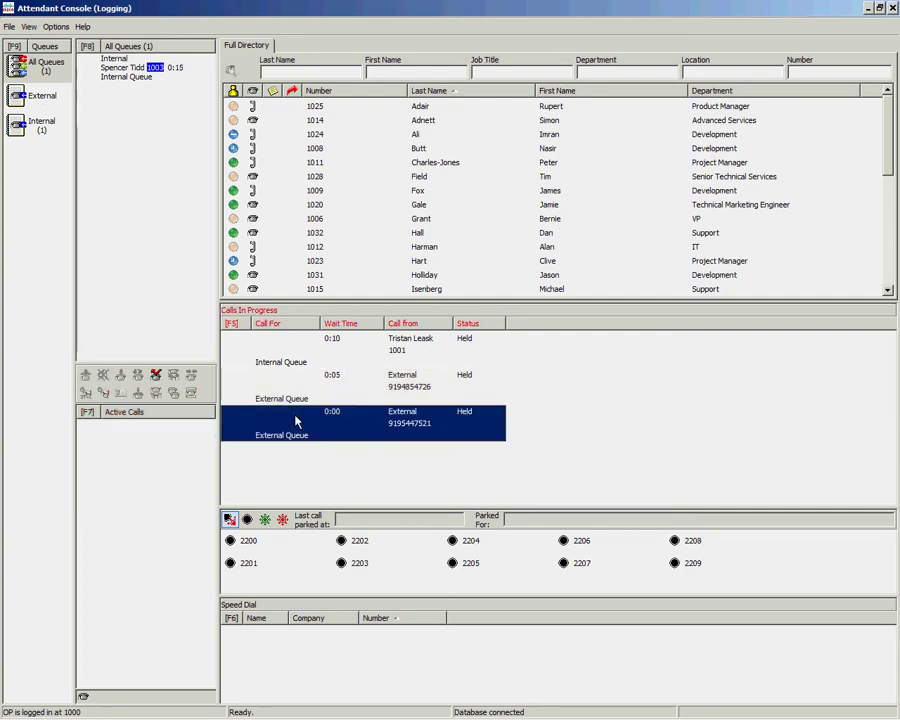
key("Up")
key("Up")
key("Down")
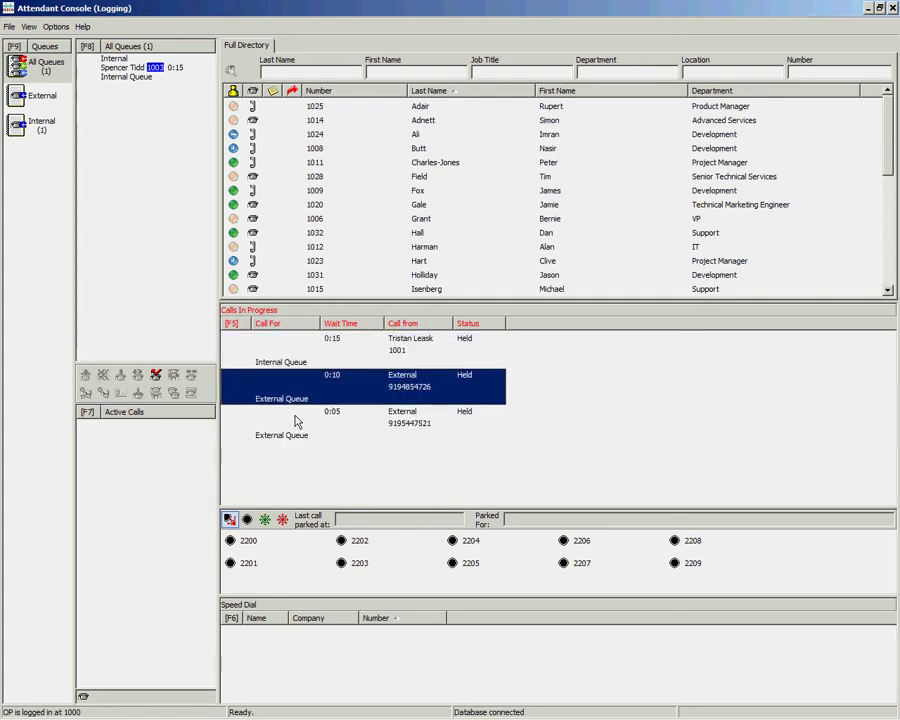
key("Return")
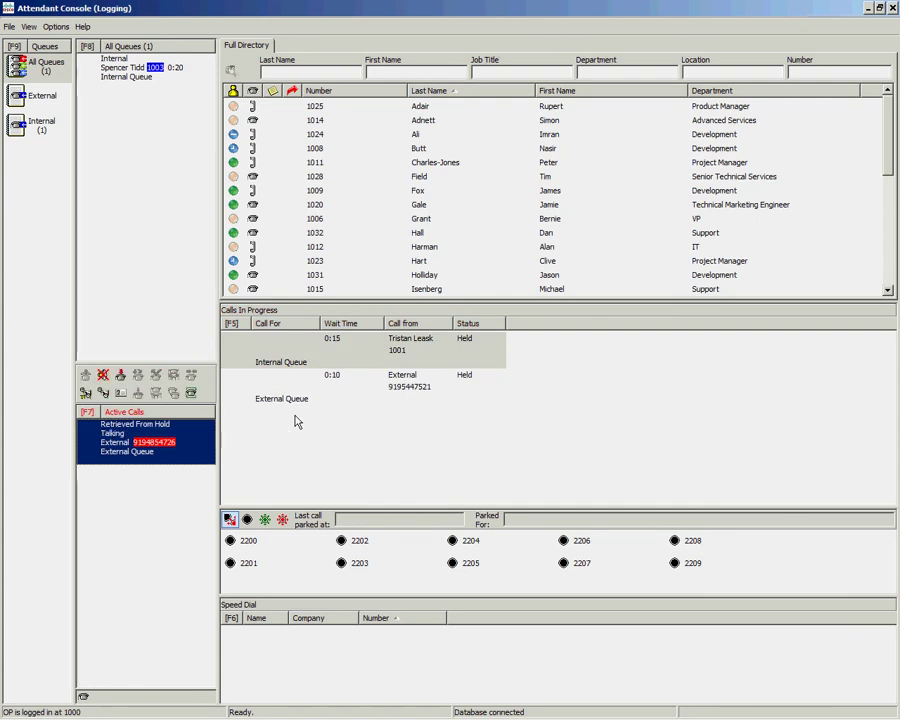
key("Return")
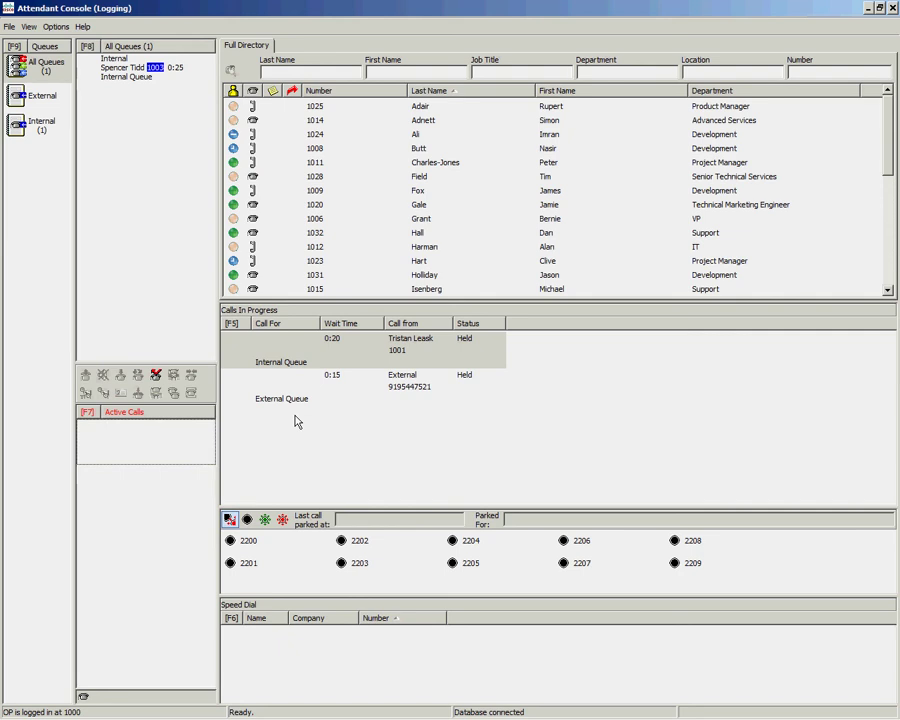
- Select the remaining held external call in the list of calls in progress
key("F5")
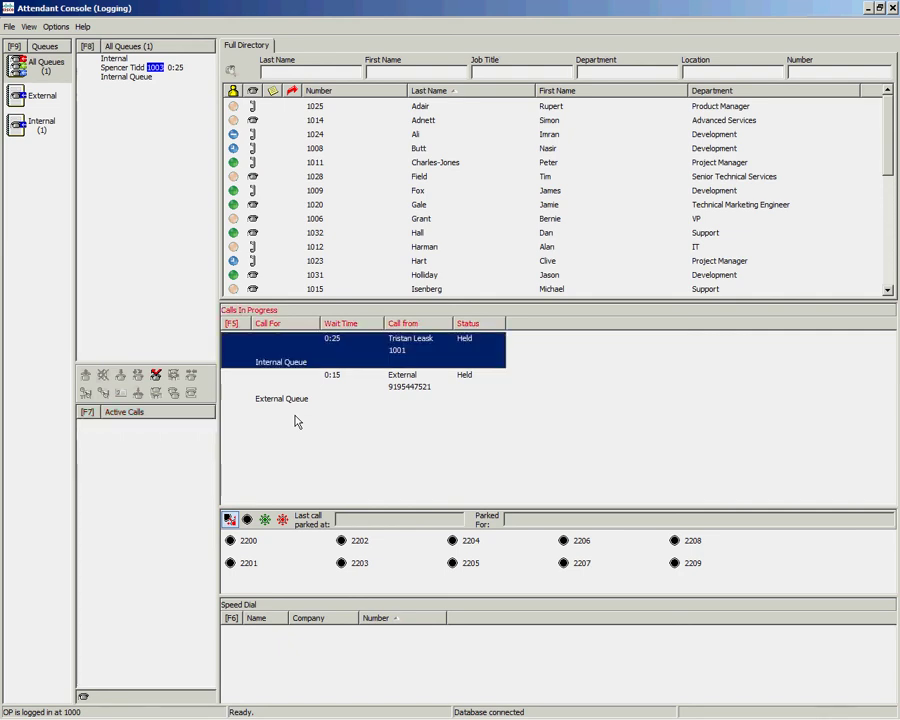
key("Down")
key("Up")
key("Down")
key("Up")
key("Down")
key("Up")
key("Down")
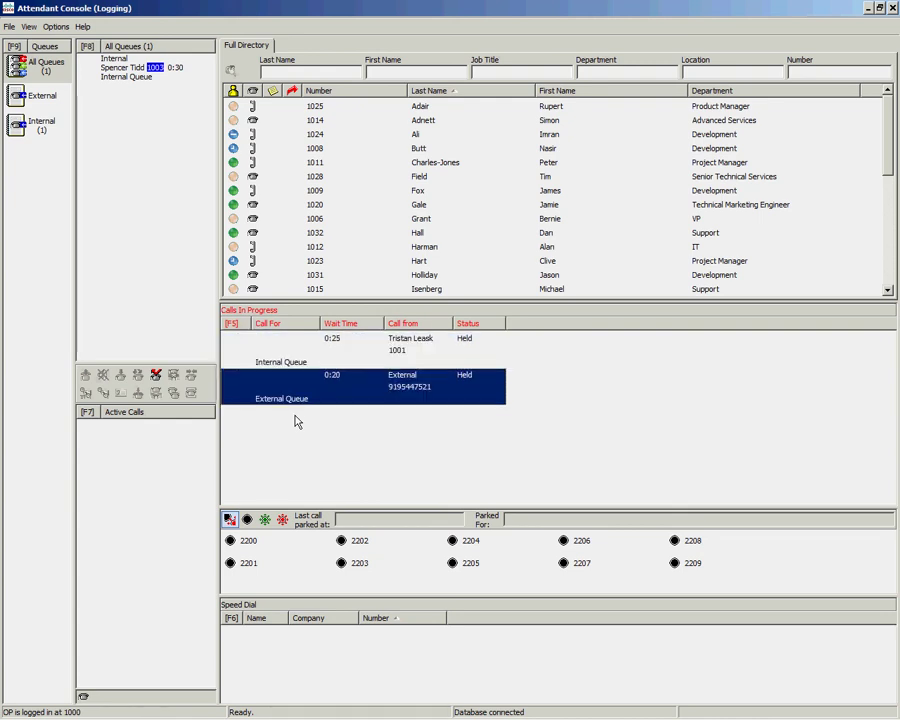